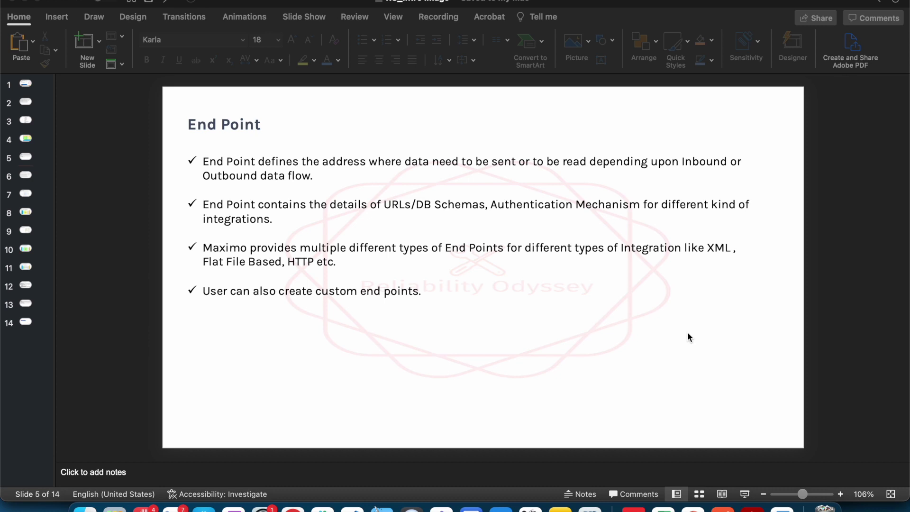
Step: Open the End Points application from Maximo's Integration menu in the browser
left_click(294, 508)
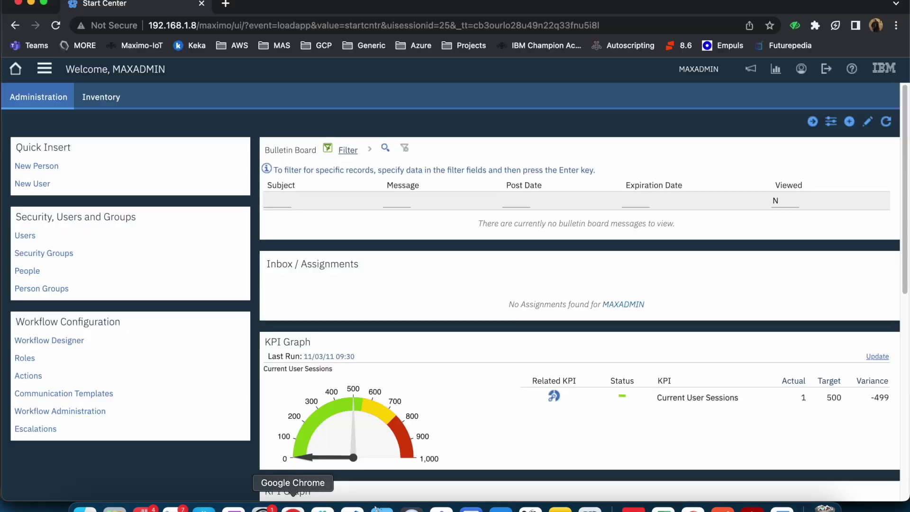
left_click(44, 69)
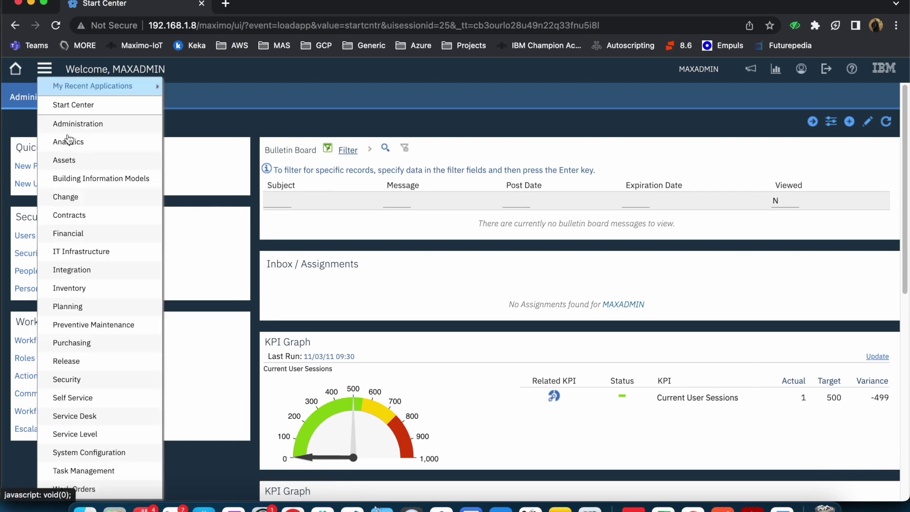
mouse_move(122, 278)
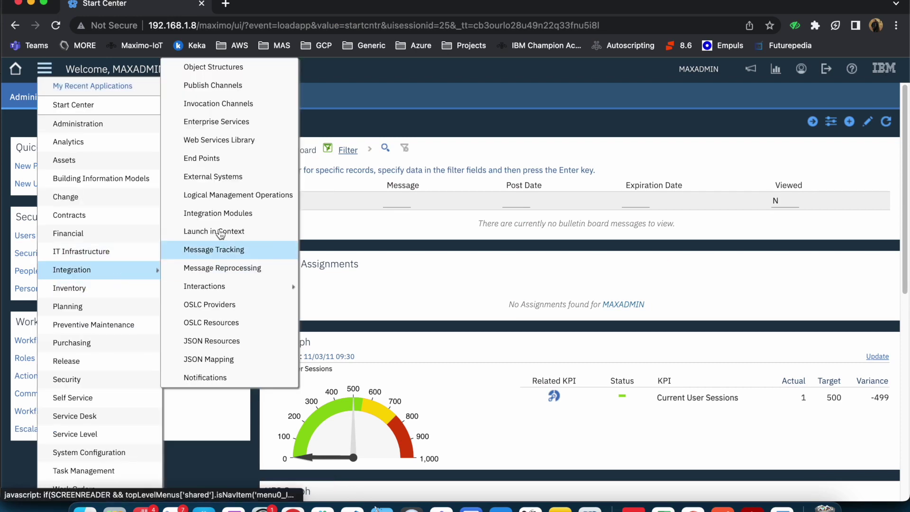
left_click(217, 169)
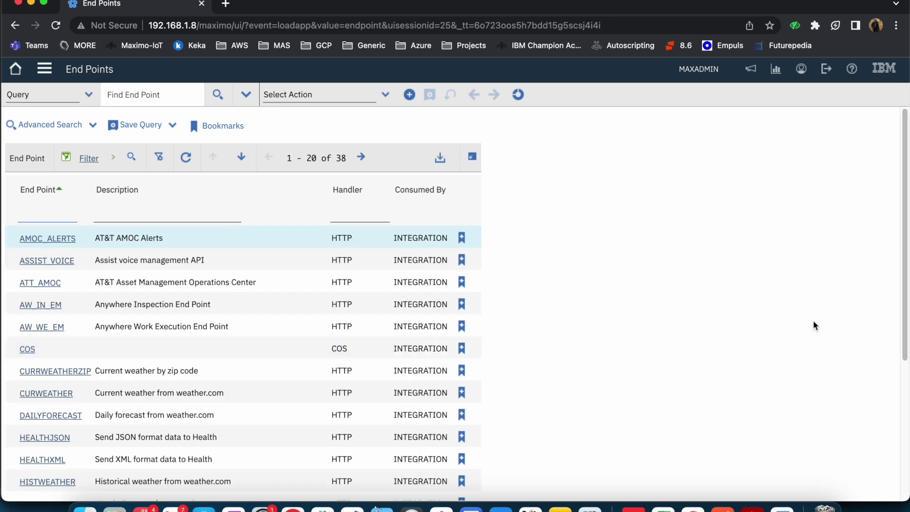
left_click_drag(906, 229, 886, 219)
left_click(375, 214)
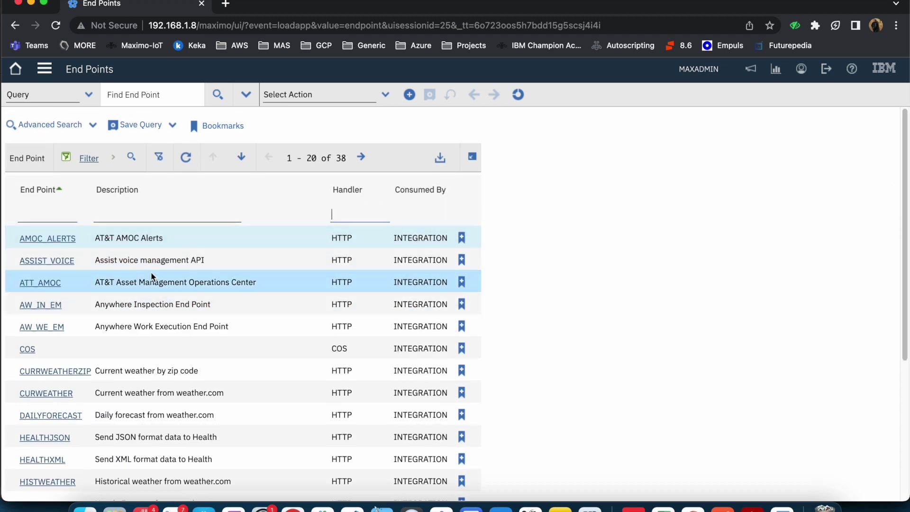
Step: Filter the end point list on XML and open the MXXMLFILE record
left_click(63, 216)
type("XML")
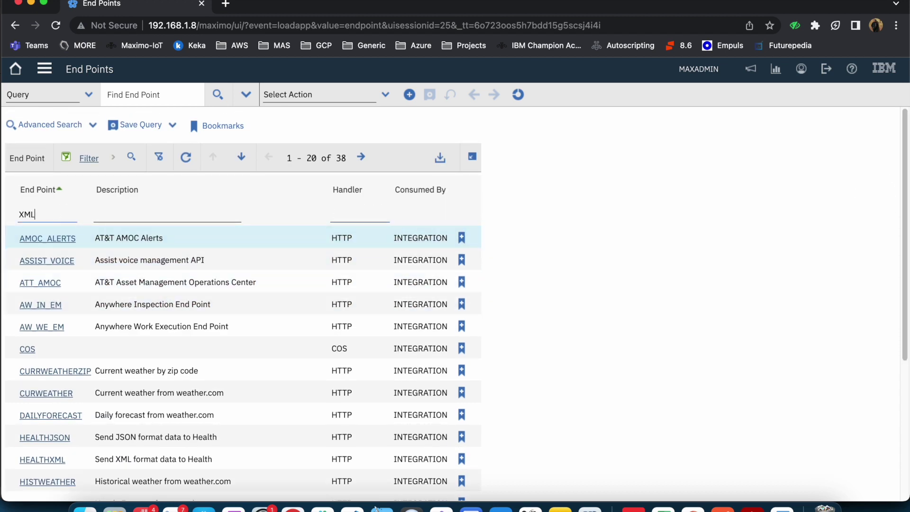
key("Return")
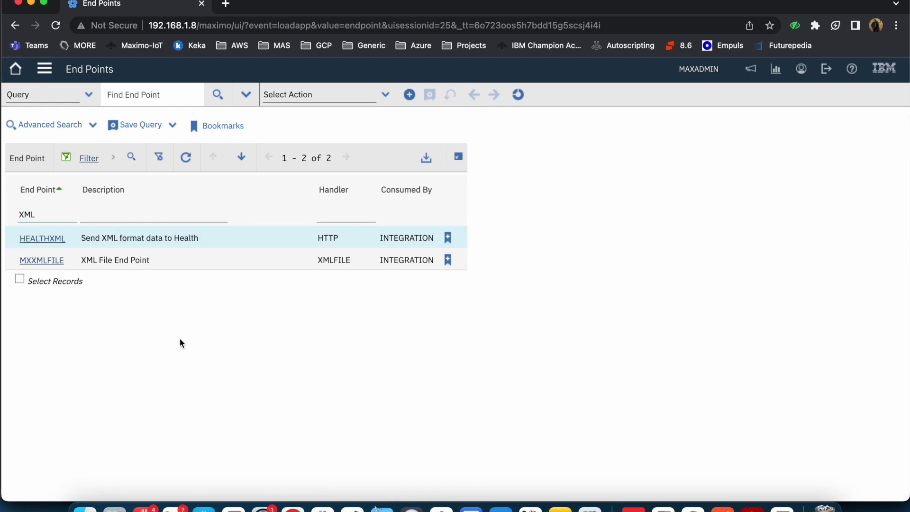
left_click(57, 268)
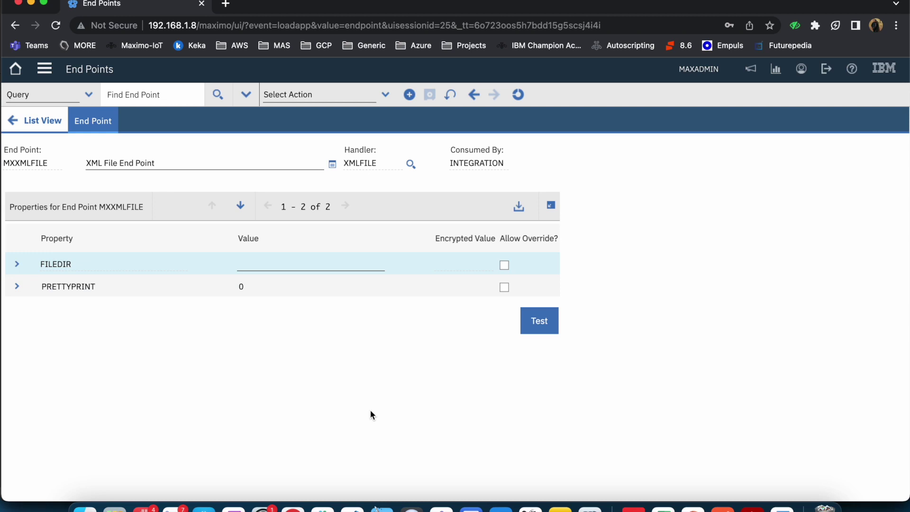
left_click(411, 164)
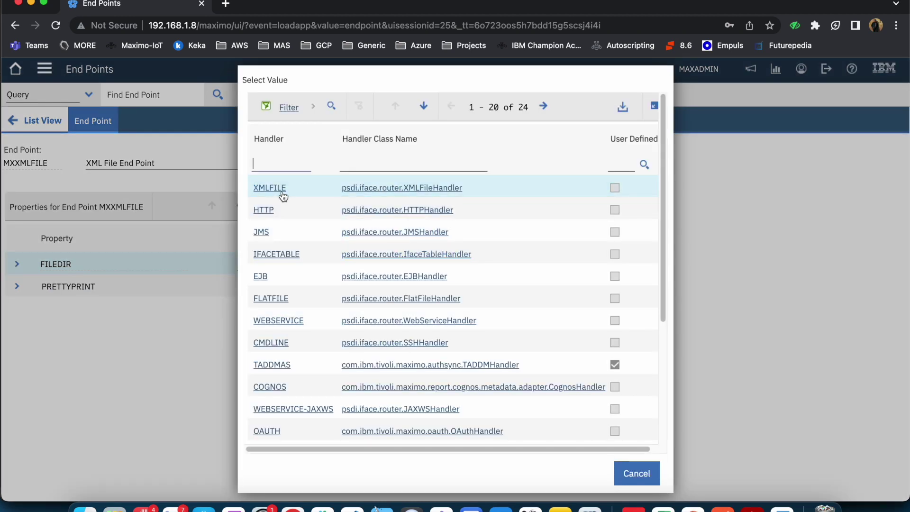
left_click(282, 194)
left_click(545, 309)
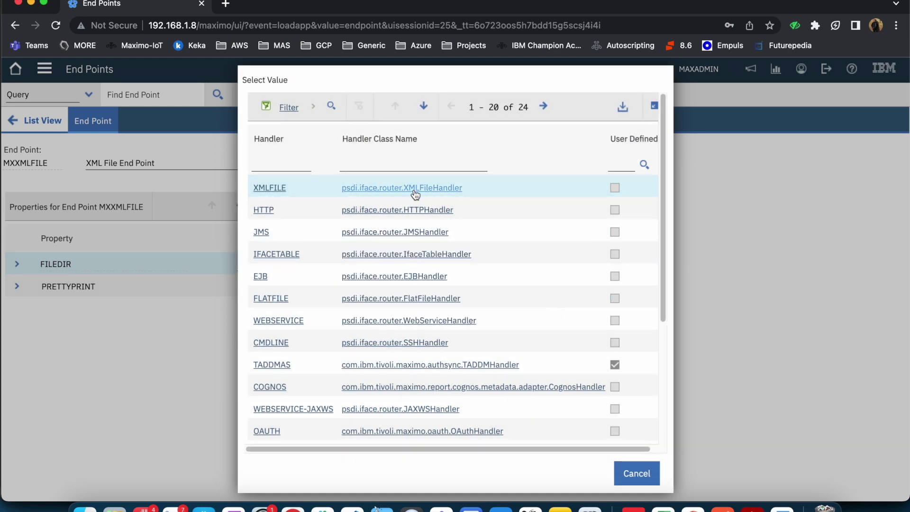
left_click(637, 474)
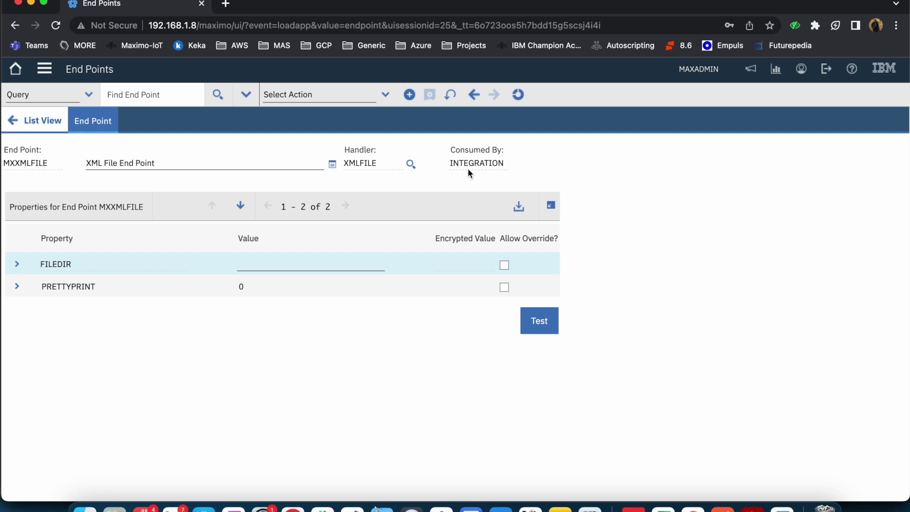
left_click(52, 123)
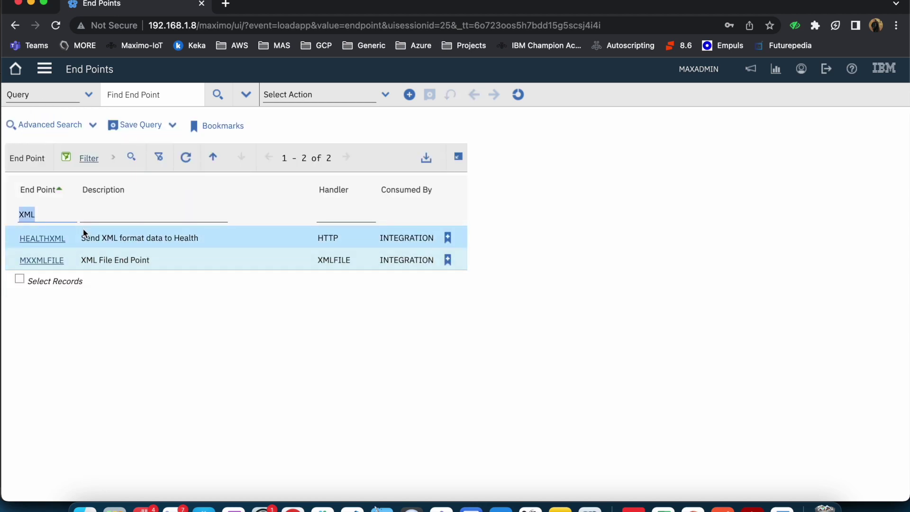
Step: Filter the end points on IFACE and open the MXIFACETABLE record
type("IFACE")
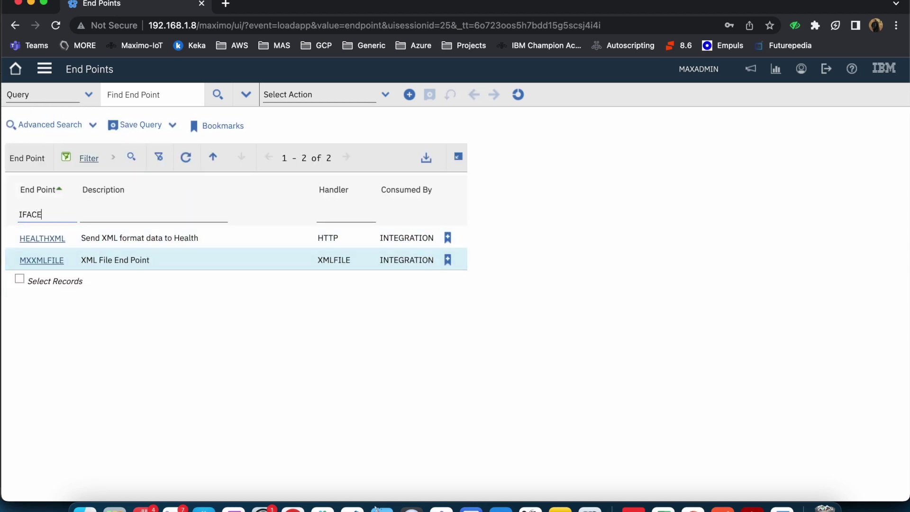
key("Return")
left_click(61, 242)
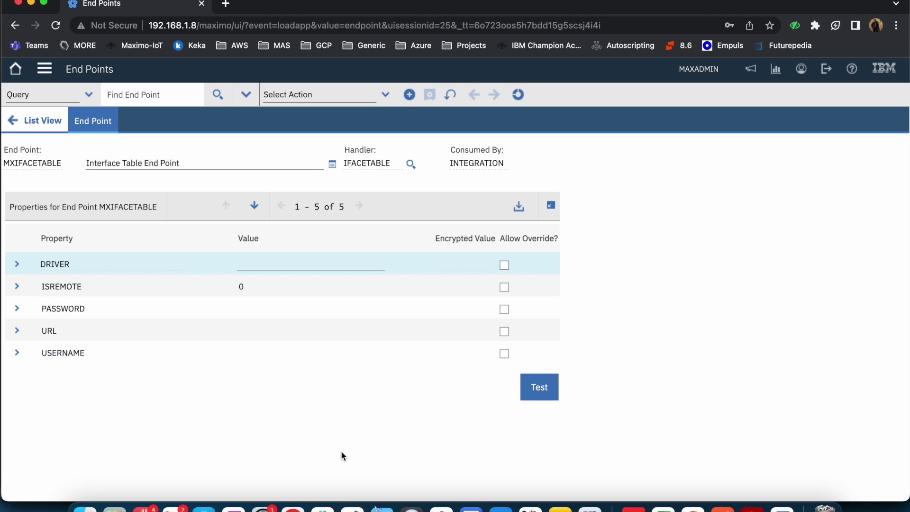
Step: Review the ISREMOTE, DRIVER, PASSWORD, URL and USERNAME properties, then return to the list
left_click(315, 290)
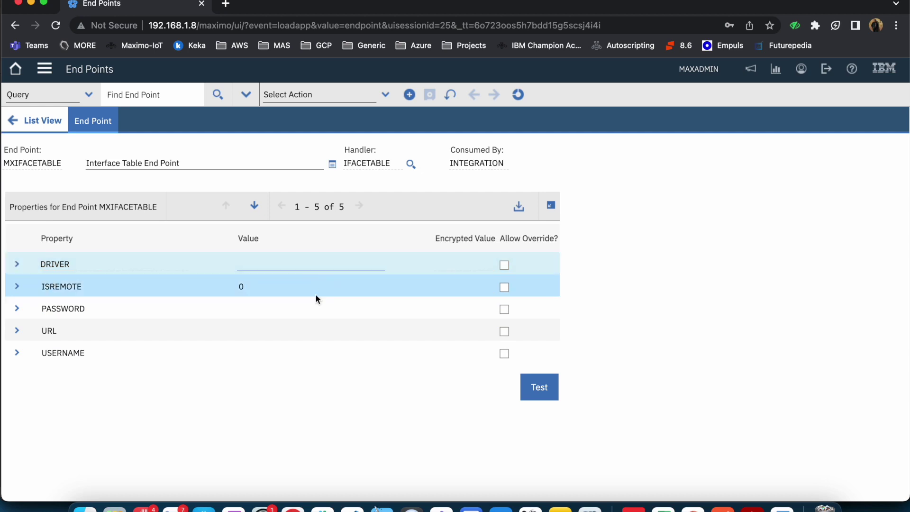
left_click(285, 272)
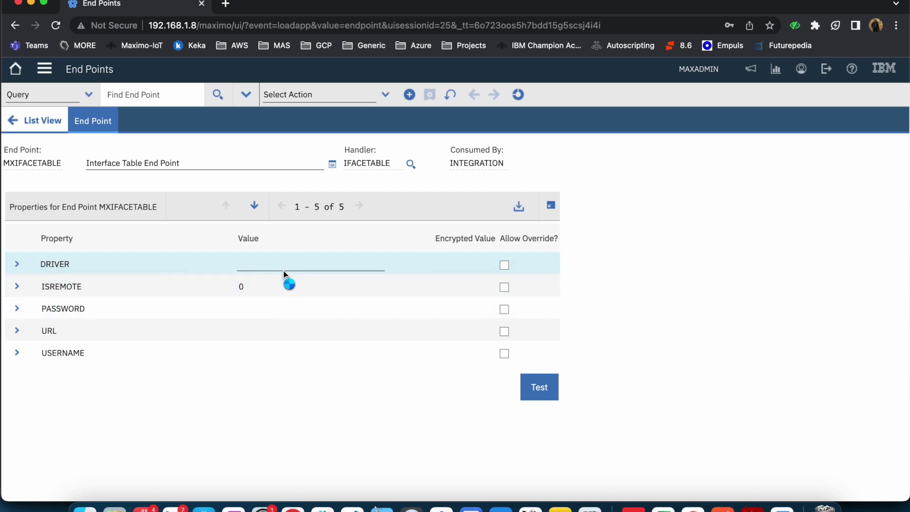
left_click(266, 306)
left_click(263, 327)
left_click(294, 349)
left_click(277, 312)
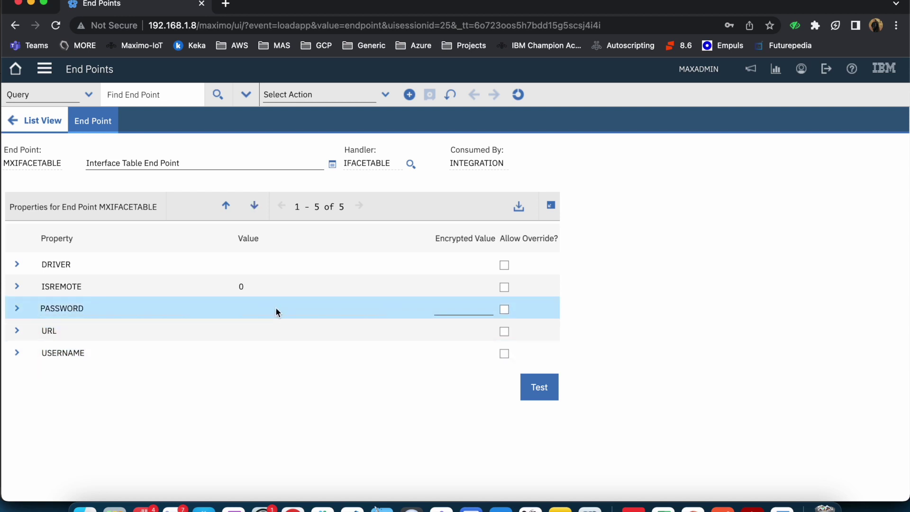
left_click(256, 268)
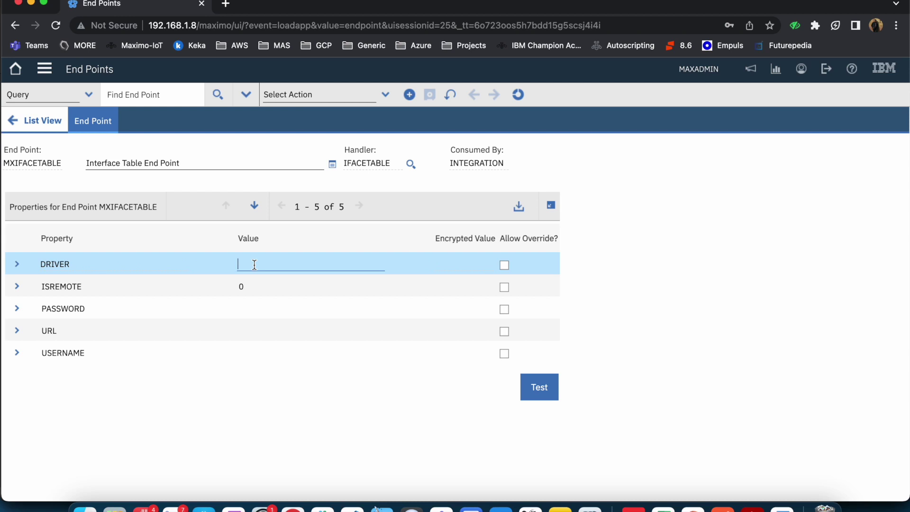
left_click(39, 121)
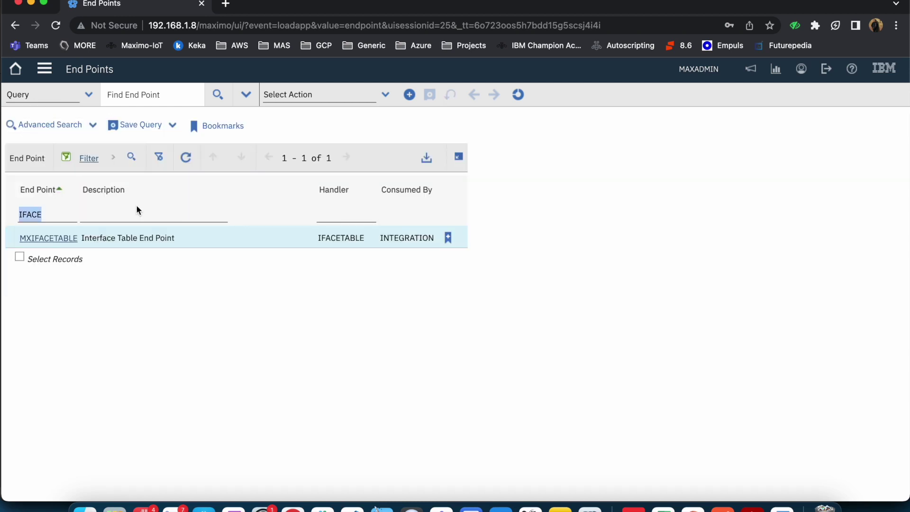
Step: Reopen MXIFACETABLE and change the ISREMOTE property value to 1
left_click(66, 245)
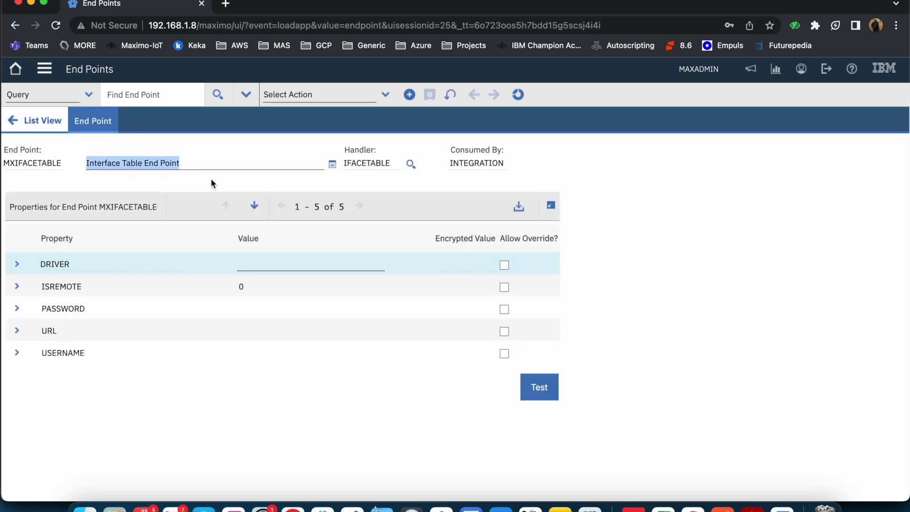
left_click(263, 335)
left_click(260, 264)
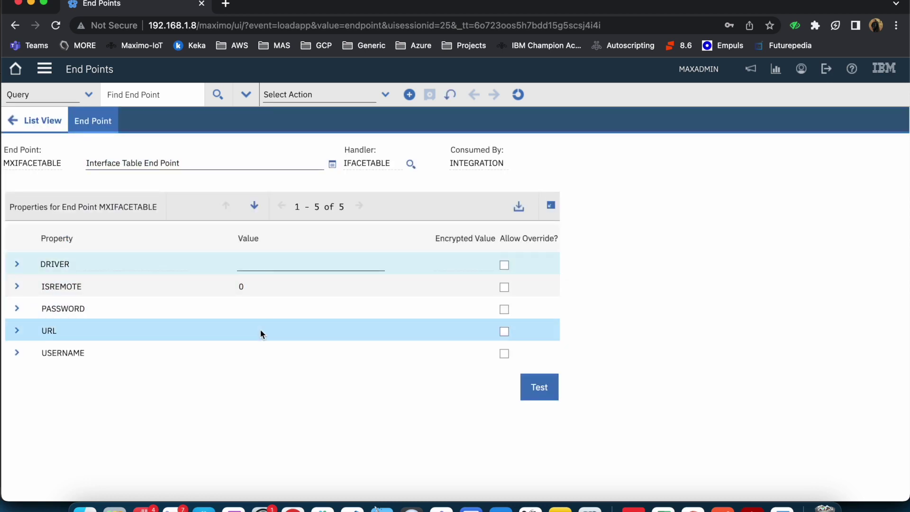
left_click(81, 293)
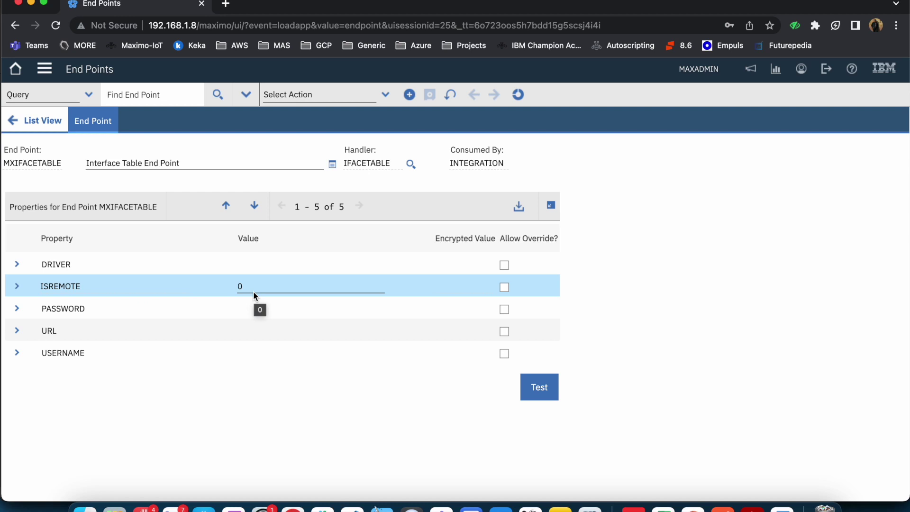
key("BackSpace")
type("1")
Step: Browse the DRIVER, PASSWORD and URL rows, then return to the list without saving
left_click(259, 264)
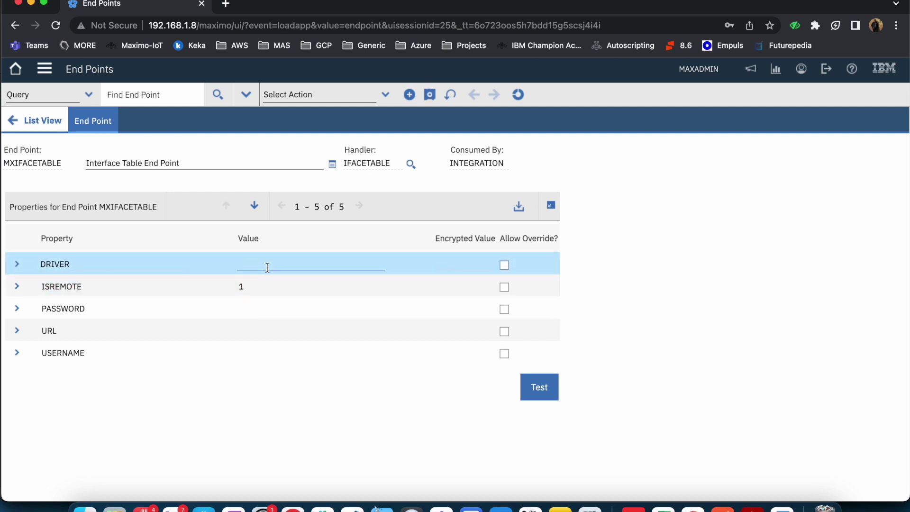
left_click(251, 305)
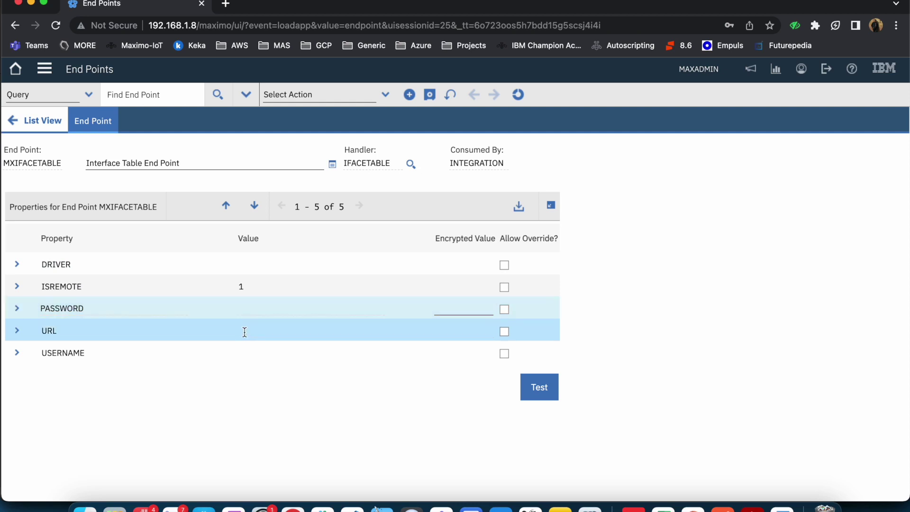
left_click(245, 332)
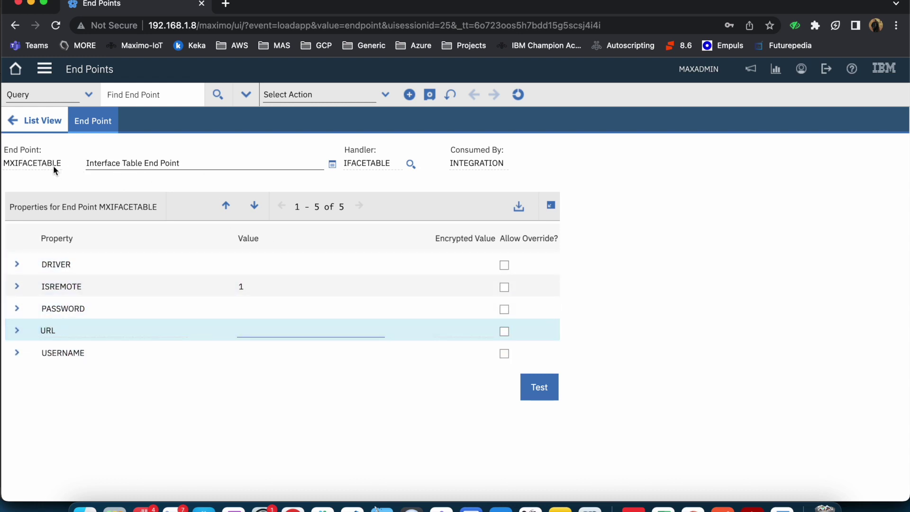
left_click(35, 124)
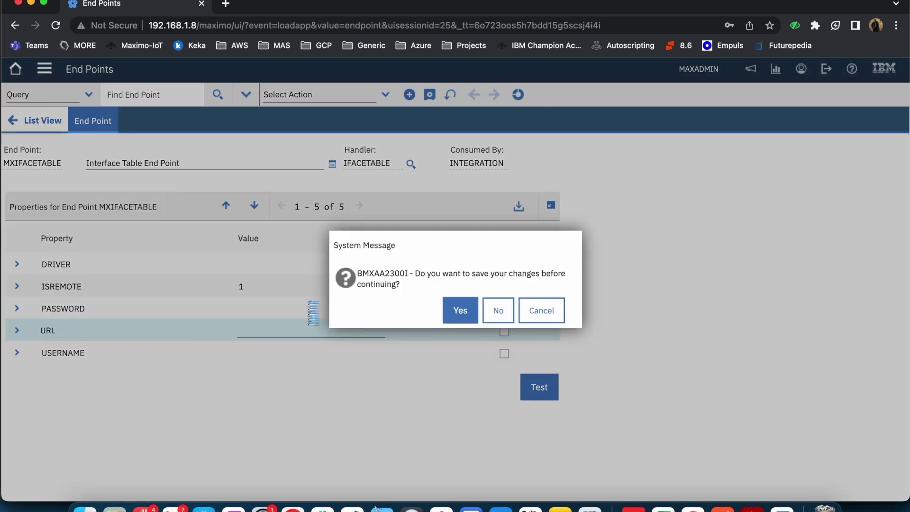
left_click(498, 311)
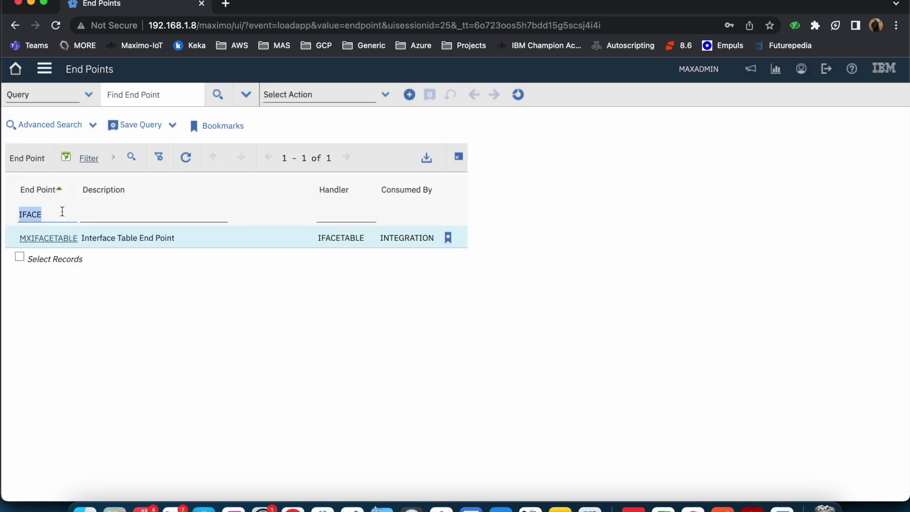
Step: Filter the end points on FLAT and open the MXFLATFILE record
type("FL")
key("BackSpace")
key("BackSpace")
type("FLAT")
key("Return")
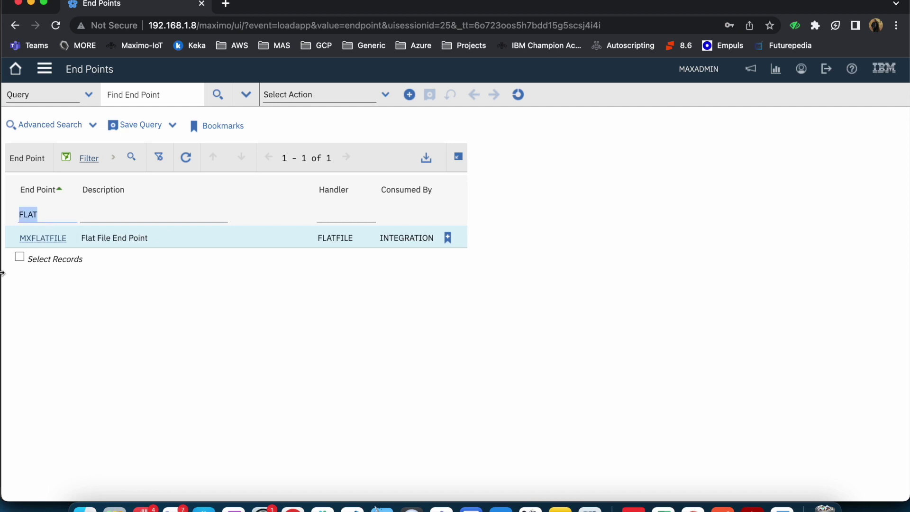
left_click(47, 238)
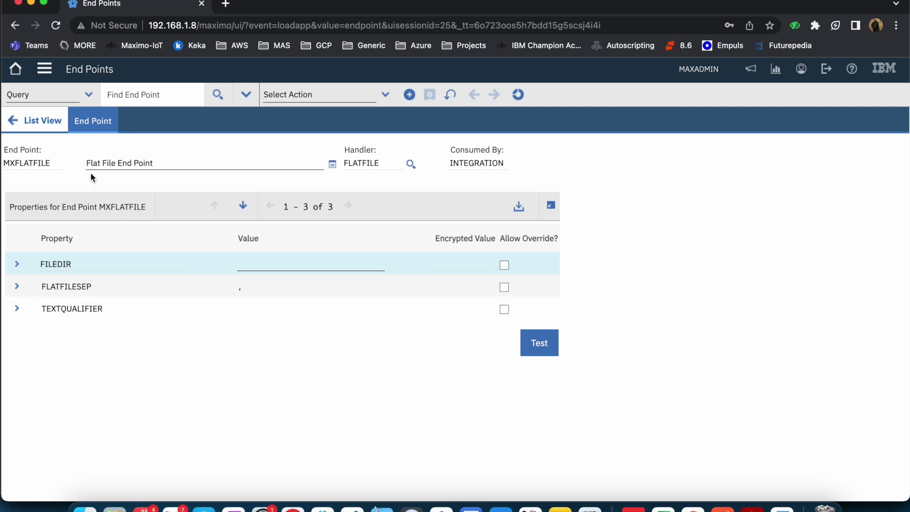
Step: Return to the list and clear the FLAT filter to show all end points
left_click(21, 121)
key("BackSpace")
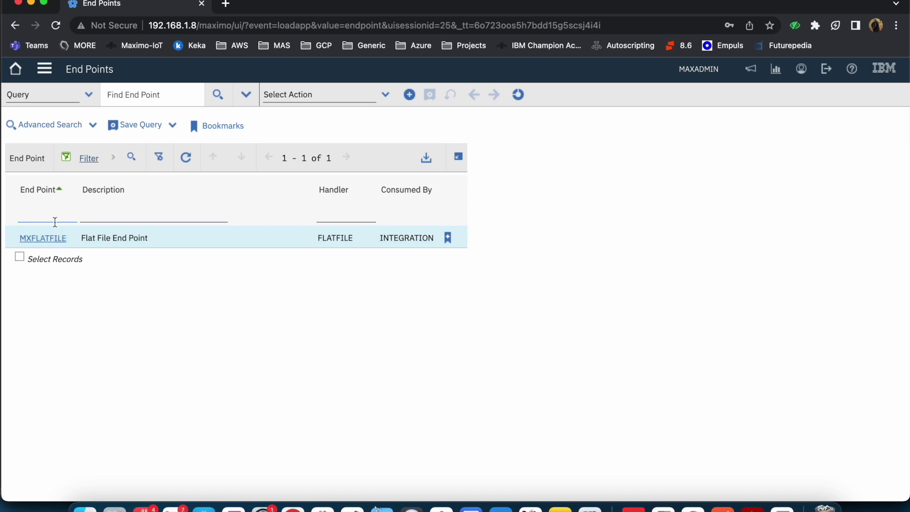
key("Return")
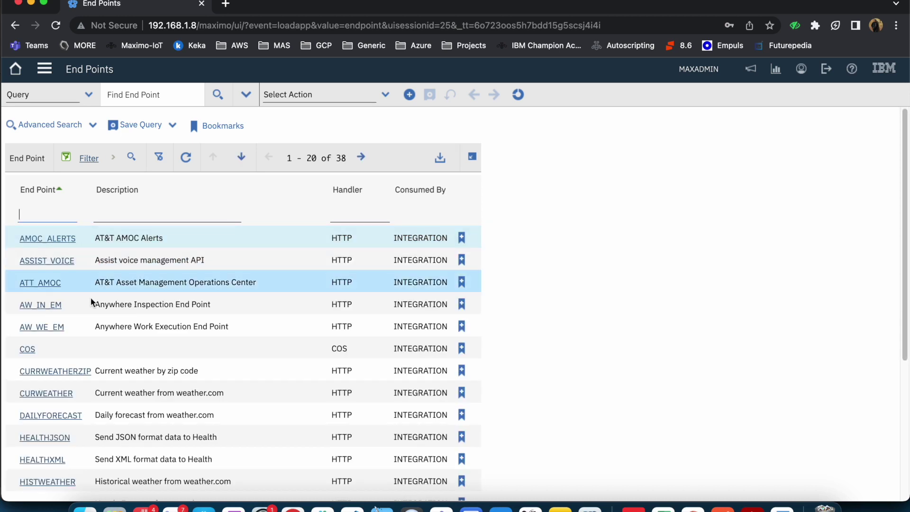
Step: Filter the end point list on XML
left_click(51, 215)
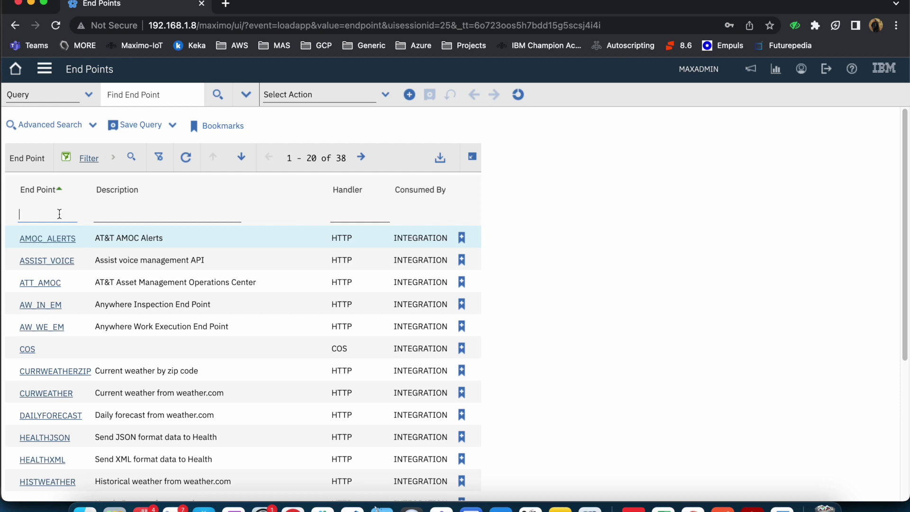
left_click(59, 214)
type("XML")
key("Return")
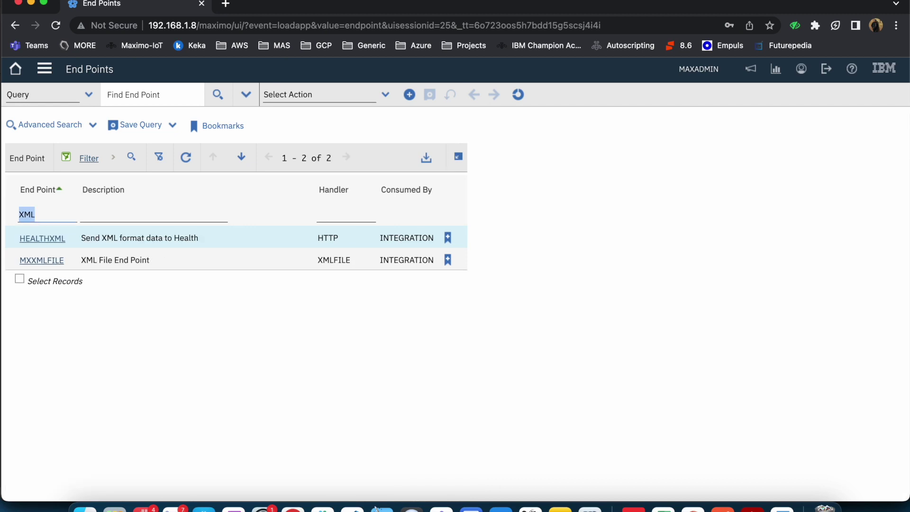
Step: Change the filter to IFACE and open the MXIFACETABLE record
key("BackSpace")
type("IFACE")
key("Return")
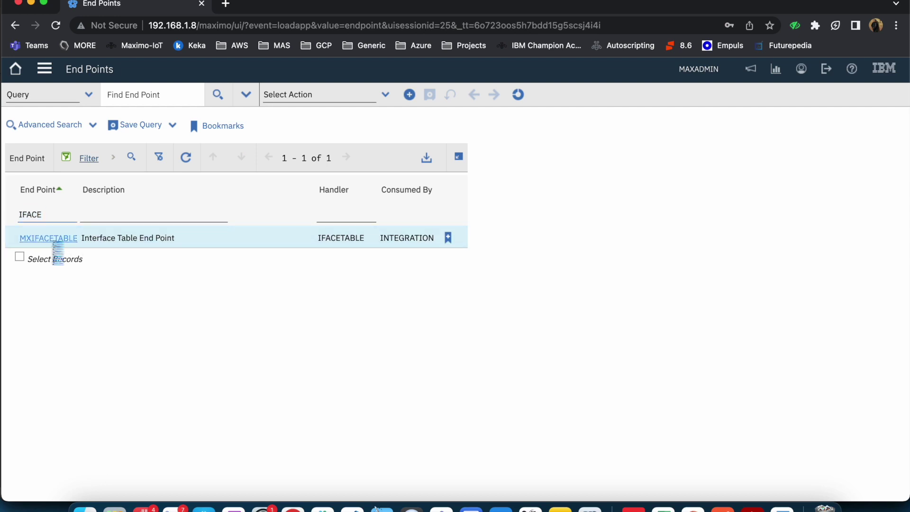
left_click(51, 239)
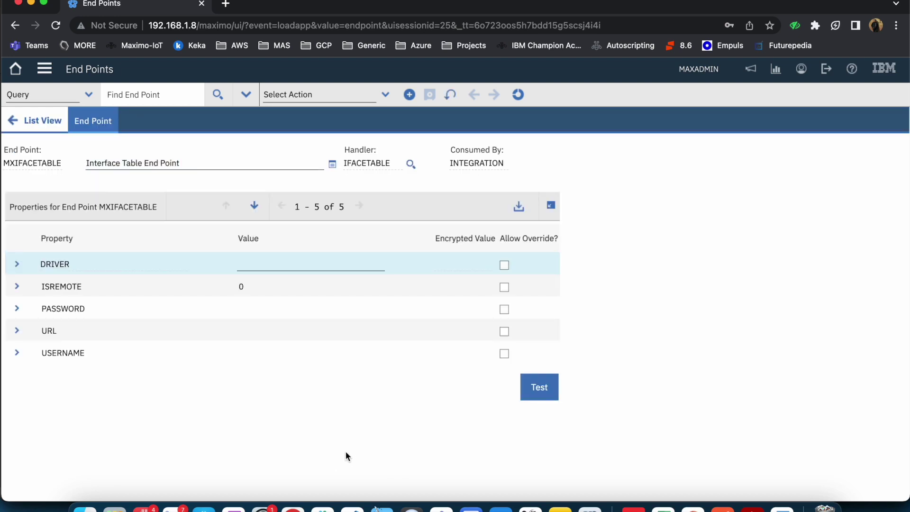
Step: Check MXIFACETABLE's Select Action menu and ISREMOTE and DRIVER values, then return to the list
left_click(385, 96)
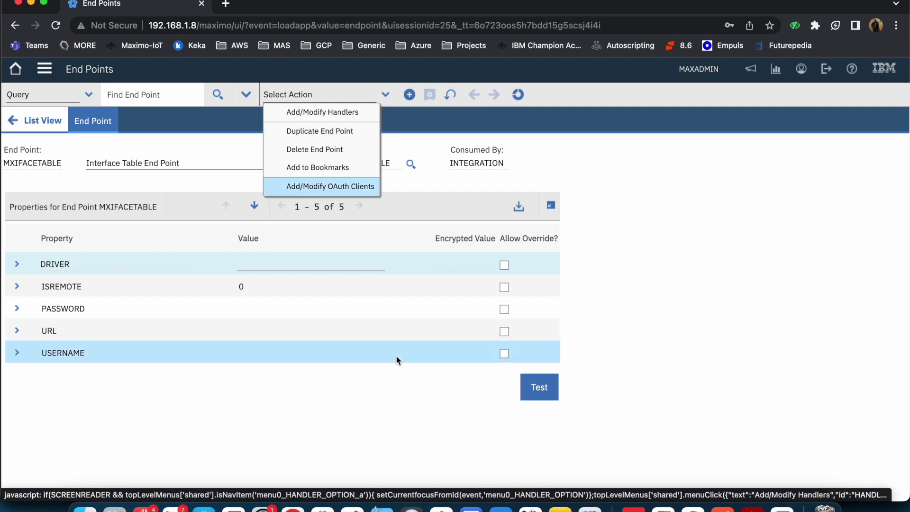
left_click(264, 287)
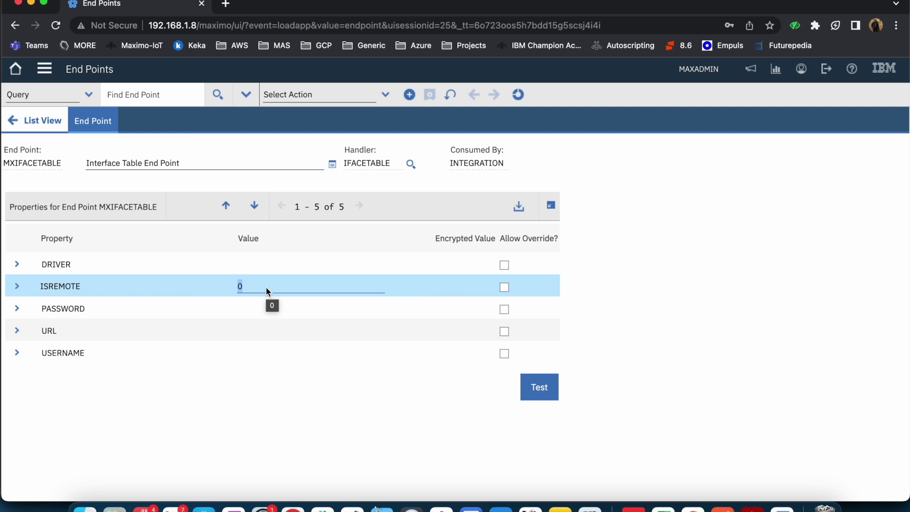
left_click(264, 262)
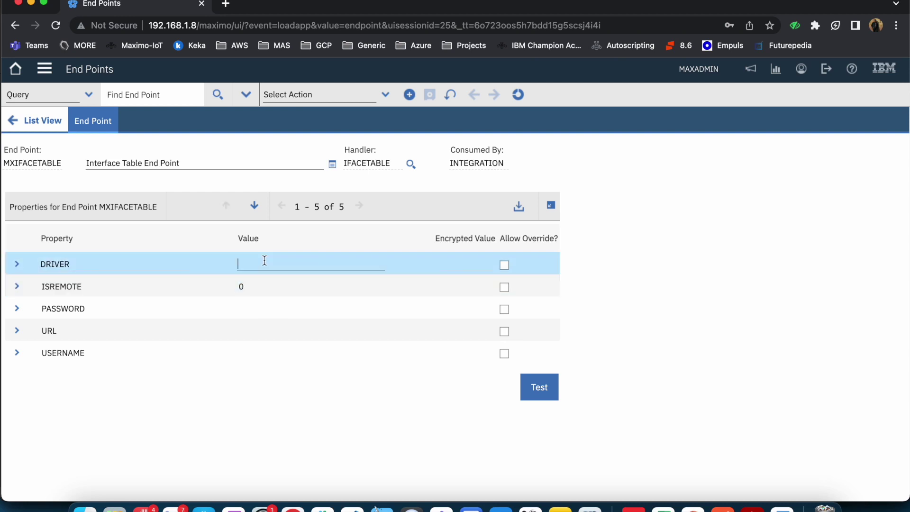
left_click(264, 288)
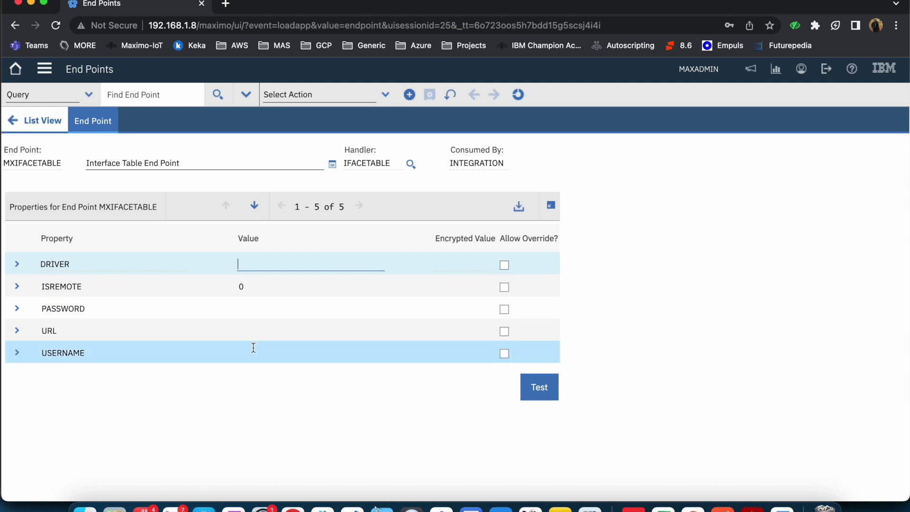
left_click(23, 129)
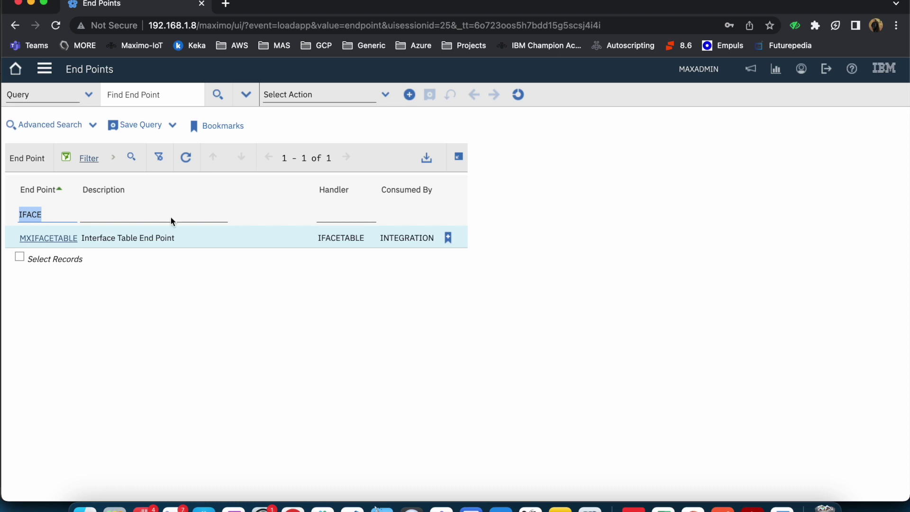
Step: Open External Systems from the recent applications, list all systems, and open EXTSYS1
left_click(52, 70)
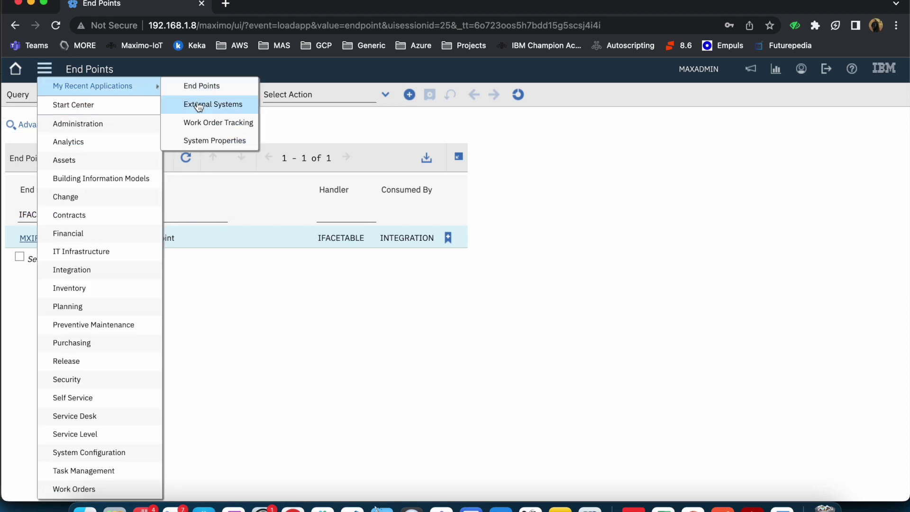
left_click(214, 104)
key("Return")
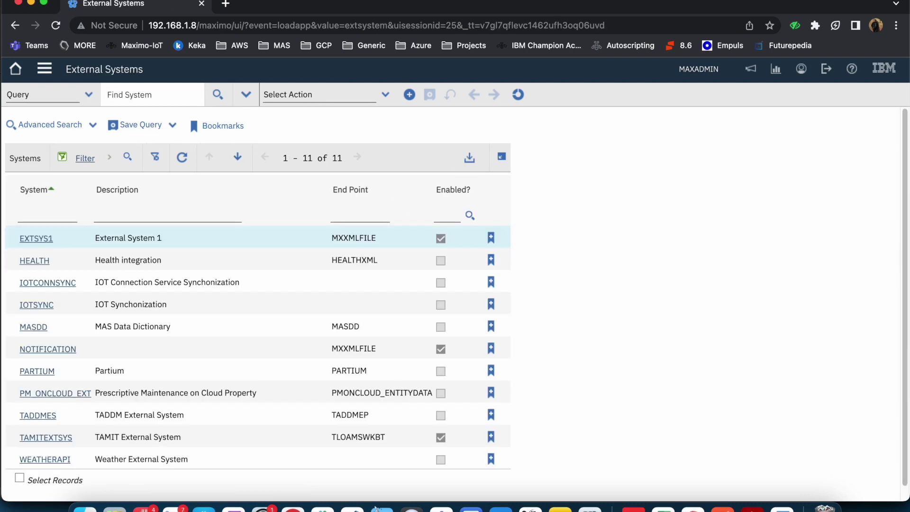
left_click(35, 238)
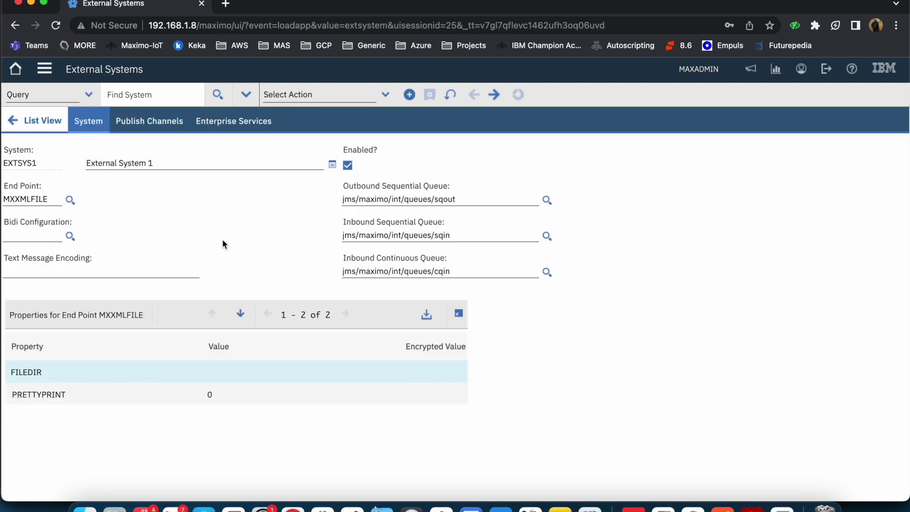